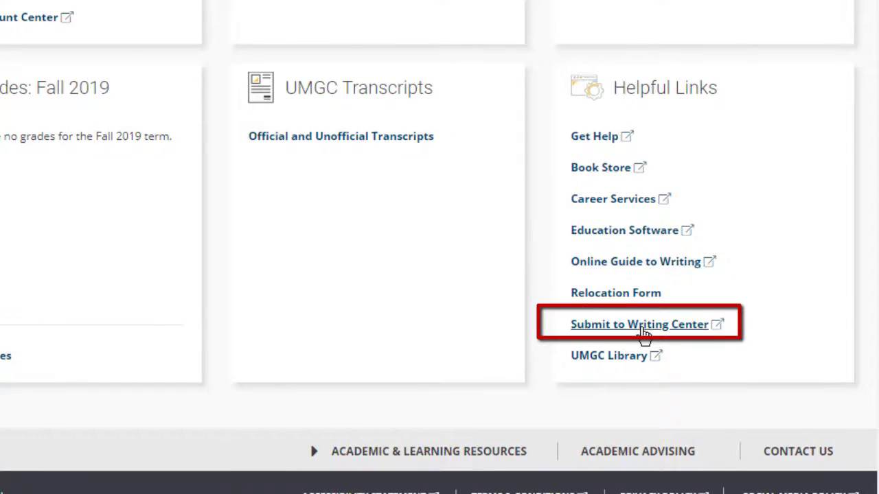
# Open the Writing Center live advising request form and scroll to Assignment Details.
pyautogui.click(638, 332)
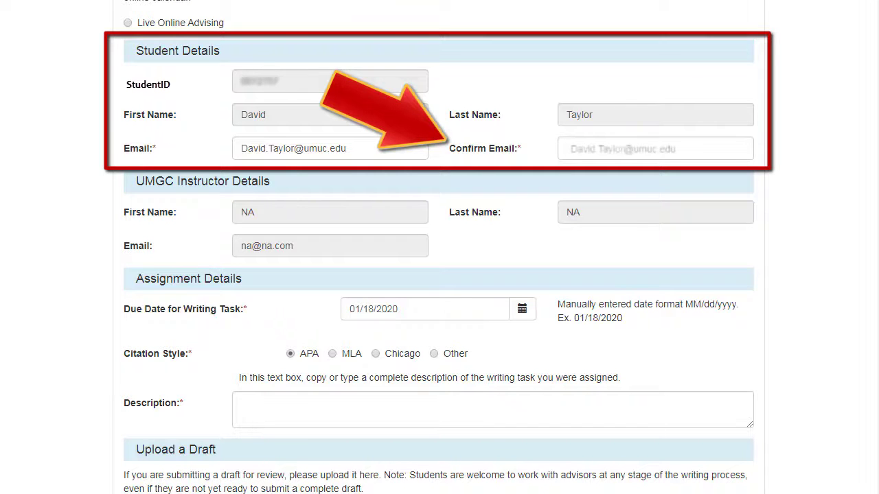
pyautogui.scroll(-3, 539, 141)
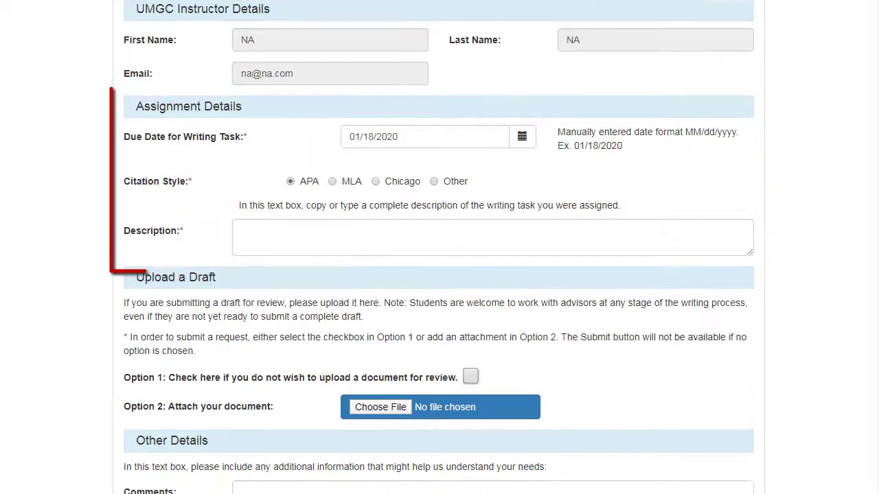
# Set the assignment due date to 01/26/2020 and move down to the Description box.
pyautogui.click(522, 137)
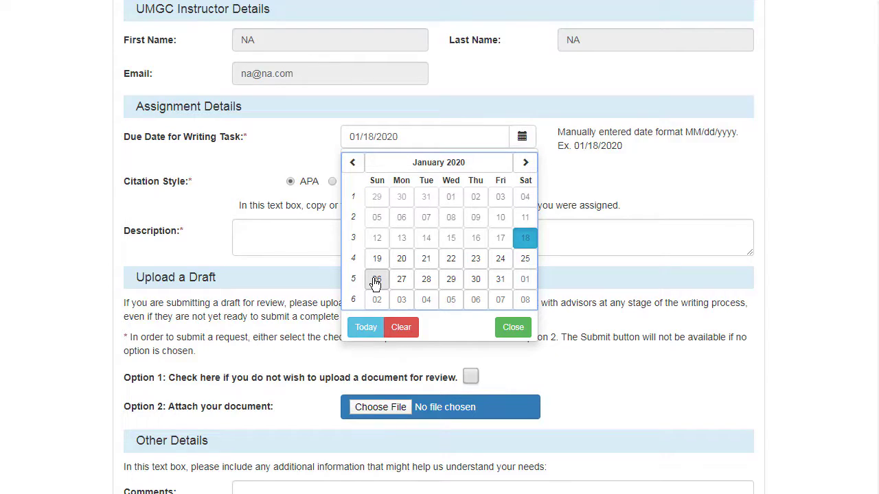
pyautogui.click(377, 279)
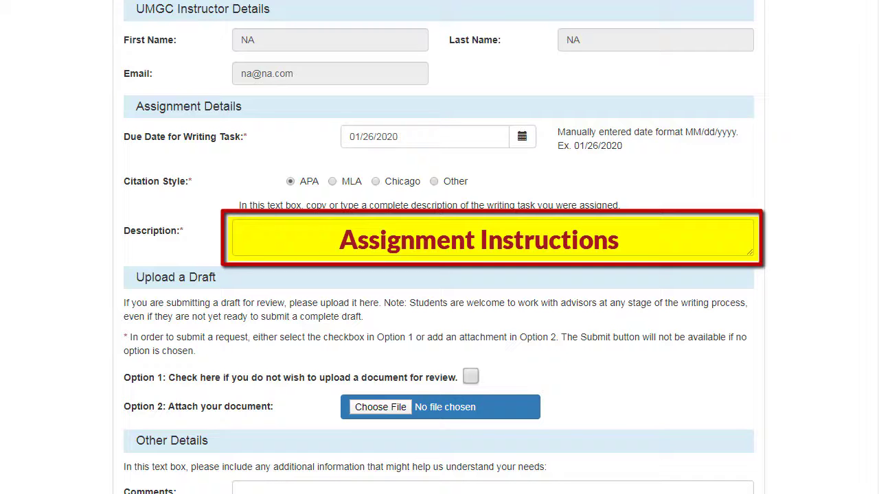
pyautogui.scroll(-2, 439, 275)
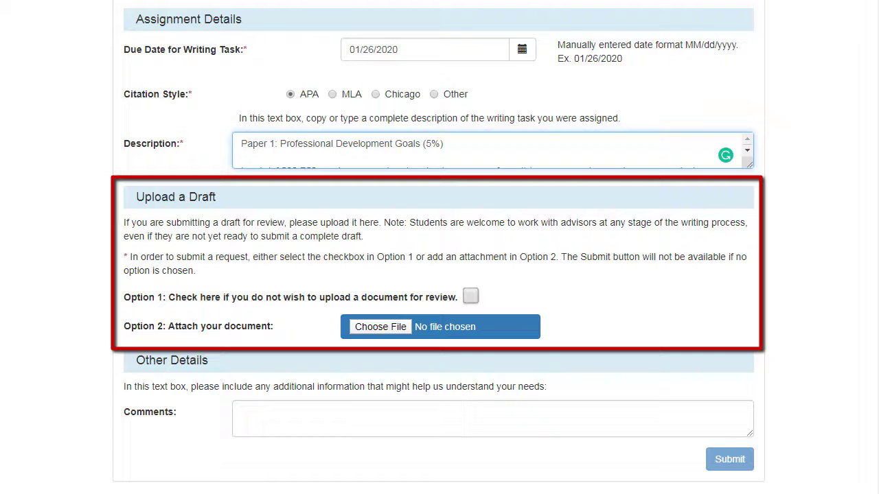
# Attach Taylor-Paper 1.docx as the draft and paste a comment asking to check requirements and citations.
pyautogui.click(383, 326)
pyautogui.click(416, 34)
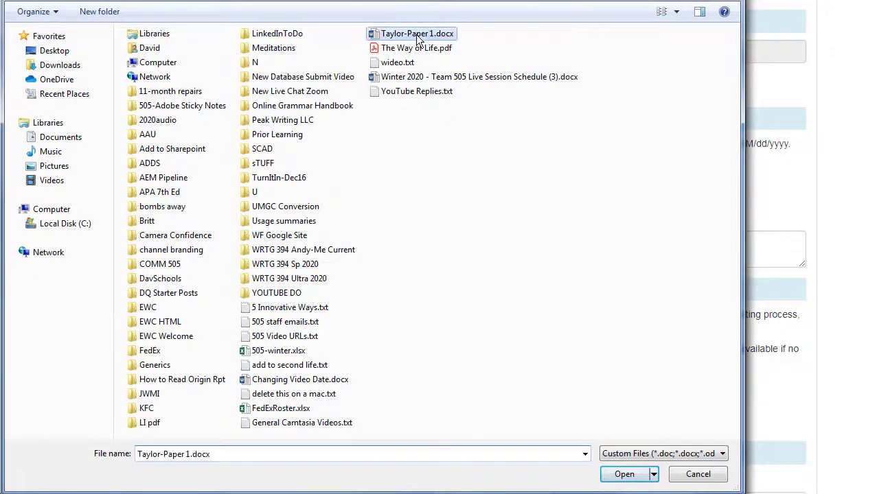
pyautogui.click(625, 475)
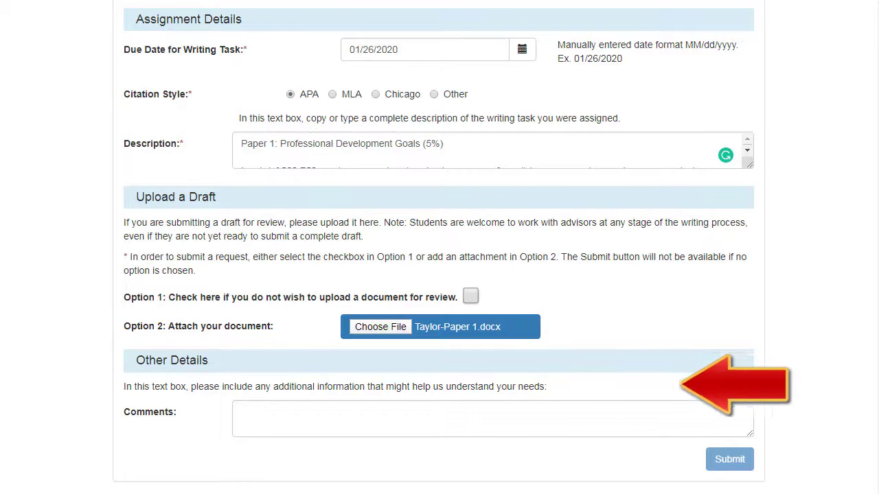
pyautogui.click(262, 412)
pyautogui.write('I want to make sure that I have met all of the assignment requirements and that my citations are formatted correctly.')
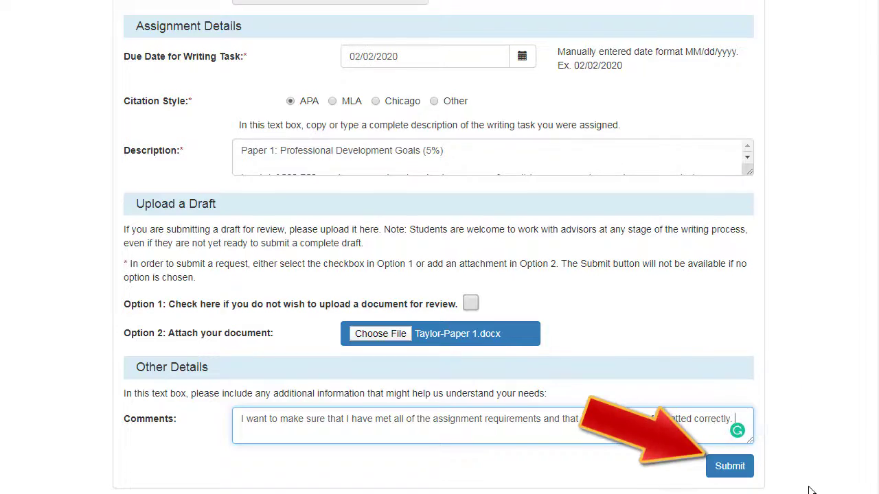
# Submit the request and open the 'Advice from the Online Writing Center' confirmation email.
pyautogui.click(732, 469)
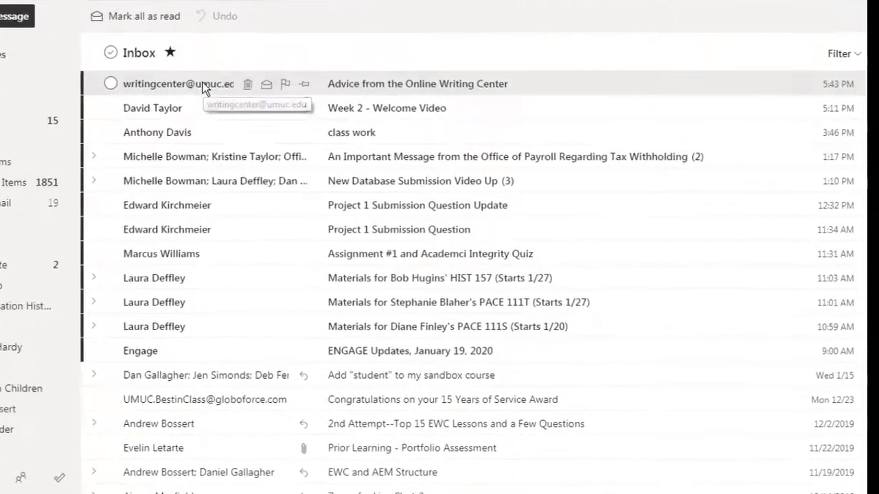
pyautogui.click(259, 111)
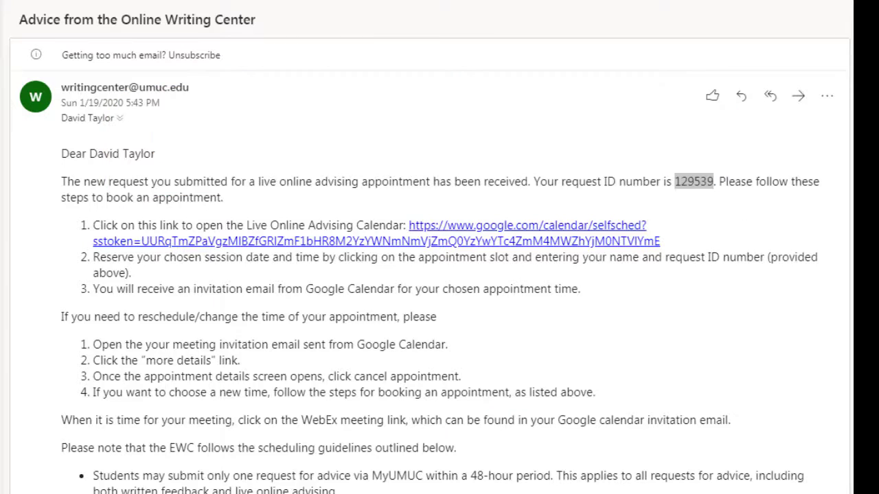
# Open the Live Online Advising Calendar and pick the Wednesday, January 22, 5pm–6pm slot.
pyautogui.click(514, 232)
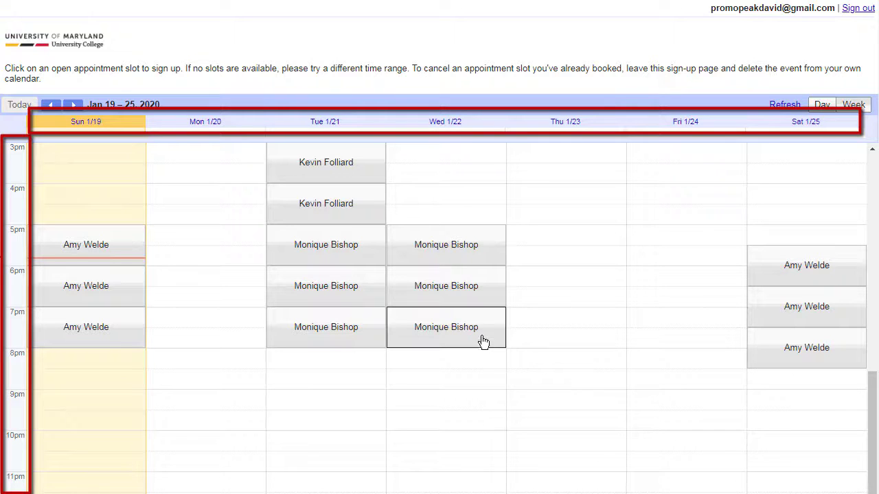
pyautogui.click(427, 242)
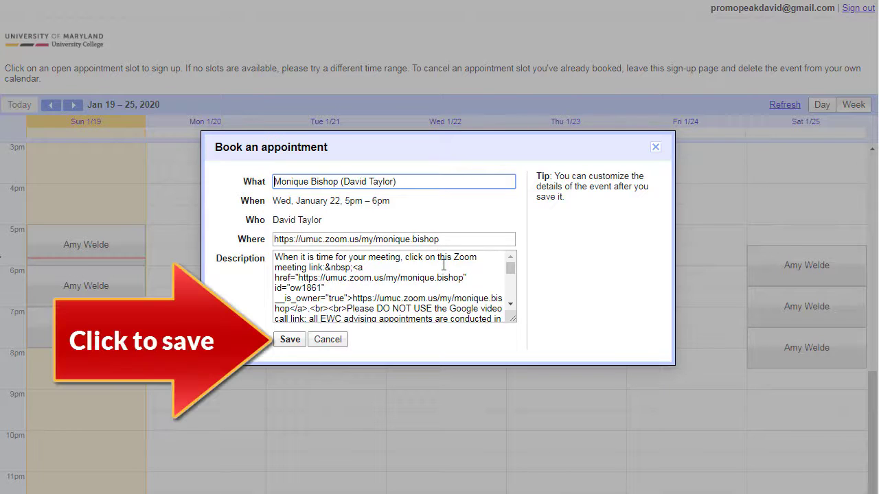
# Save the January 22, 5pm advising booking and view it in Google Calendar.
pyautogui.click(434, 302)
pyautogui.scroll(-5, 434, 302)
pyautogui.click(294, 339)
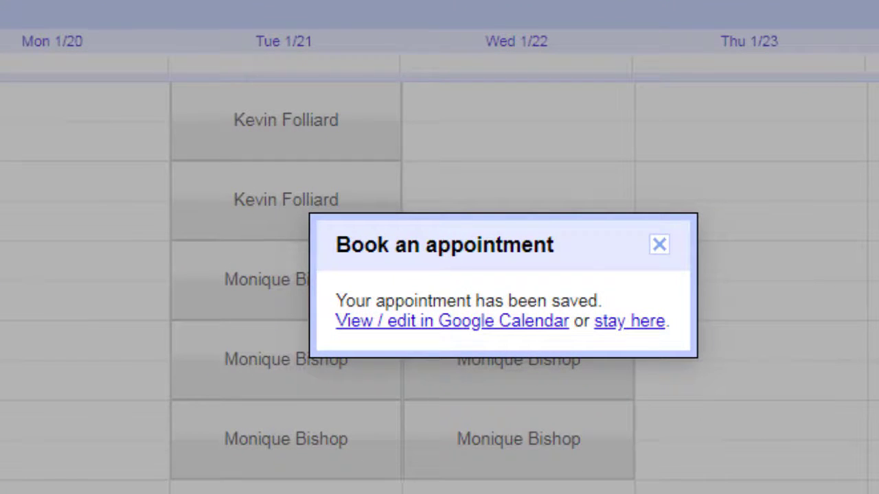
pyautogui.click(445, 328)
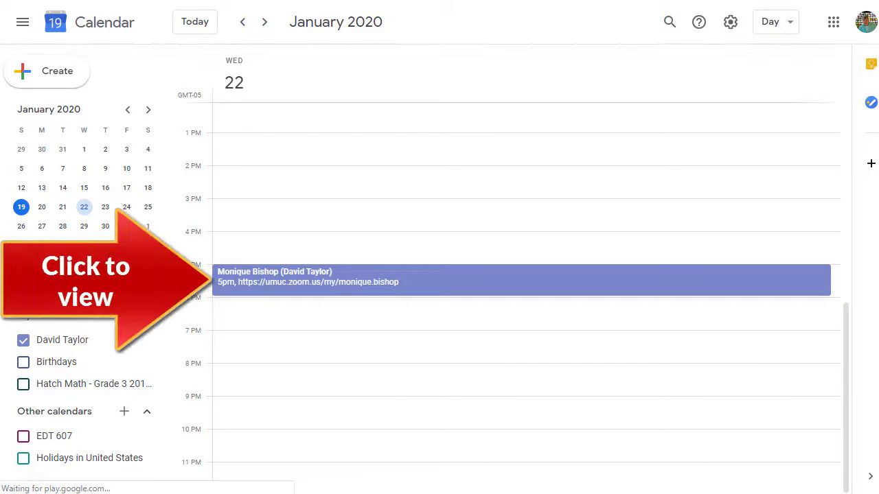
# Open the January 22 appointment's details and follow its umuc.zoom.us meeting link.
pyautogui.click(439, 278)
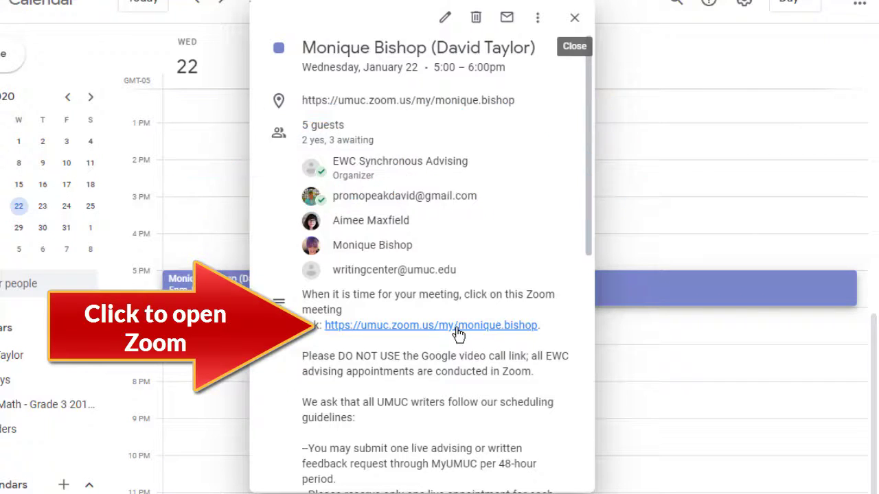
pyautogui.click(457, 327)
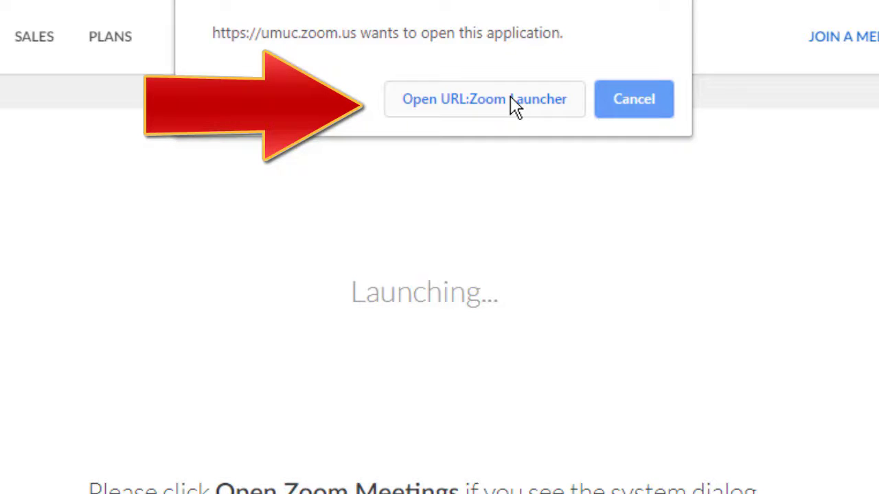
# Allow the browser to open Zoom Launcher and join the advising meeting.
pyautogui.click(510, 97)
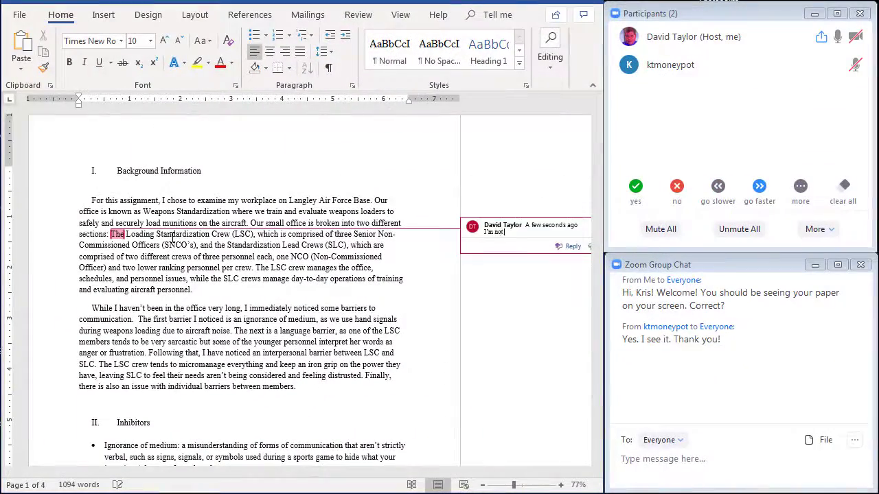
# Finish the comment questioning capitalising "The" and comment that the "and" is misplaced.
pyautogui.write('t sure a cap is needed')
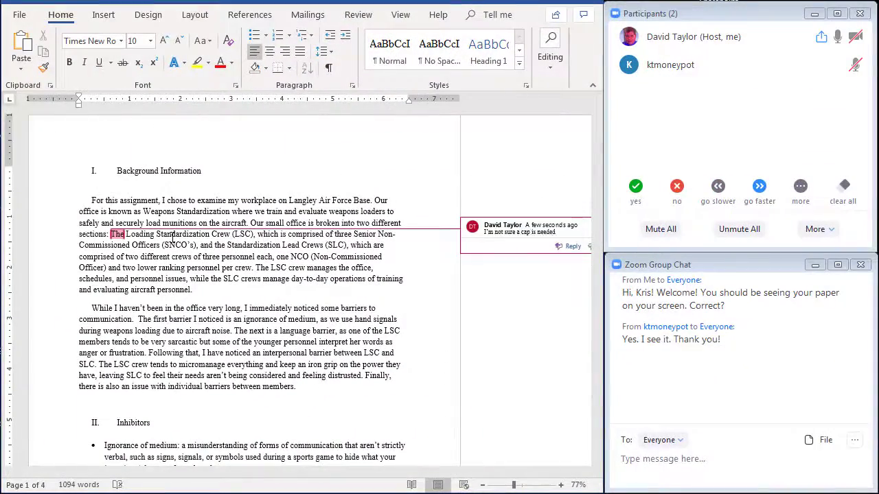
pyautogui.write('. Is "The" part of this group\'s n')
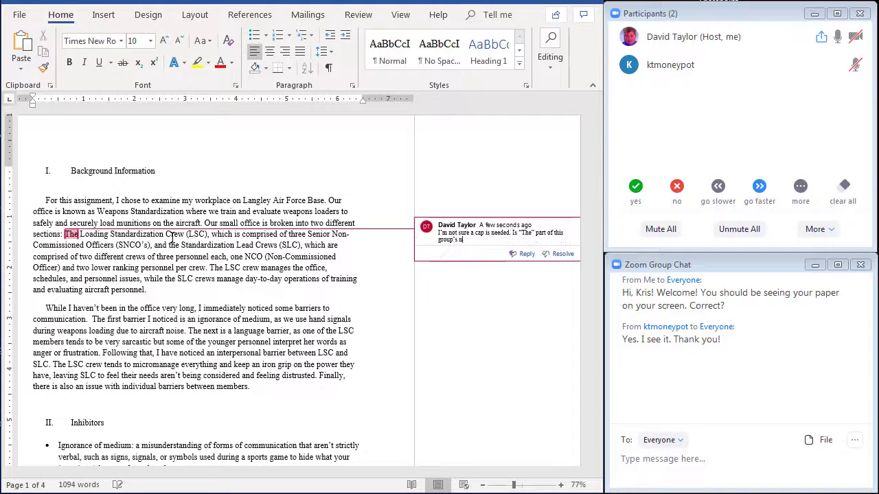
pyautogui.doubleClick(160, 245)
pyautogui.hotkey('ctrl', 'alt', 'm')
pyautogui.write('This is the se')
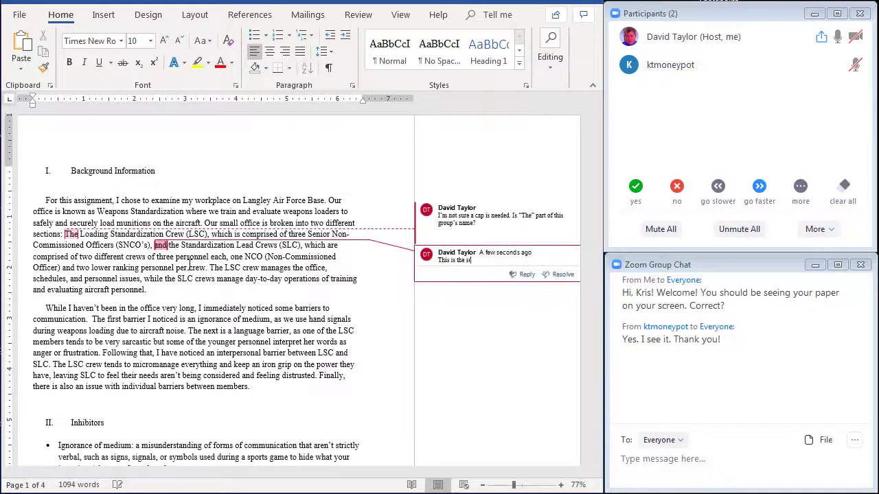
pyautogui.write("cond of three items, so it's not time")
pyautogui.write(' for the "and," which goes in front of t')
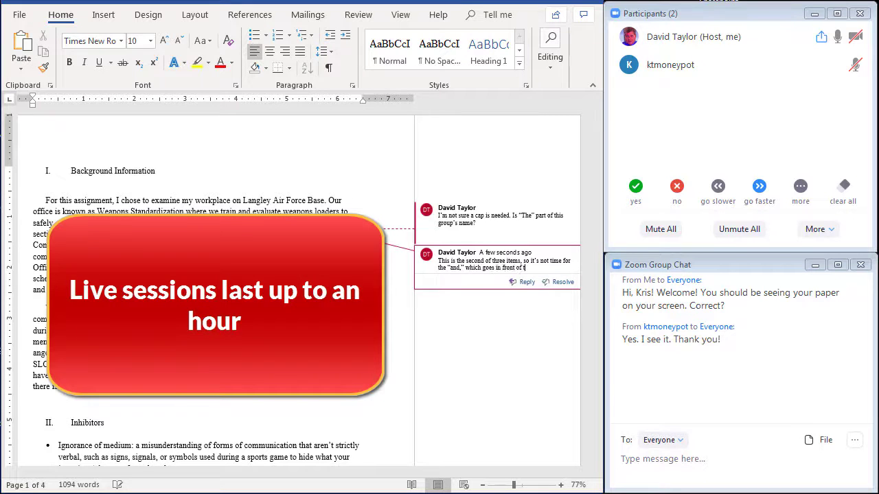
pyautogui.write('he last item')
# Add comments suggesting "when" or "because" instead of "as", then start one on "words as anger".
pyautogui.hotkey('ctrl', 'alt', 'm')
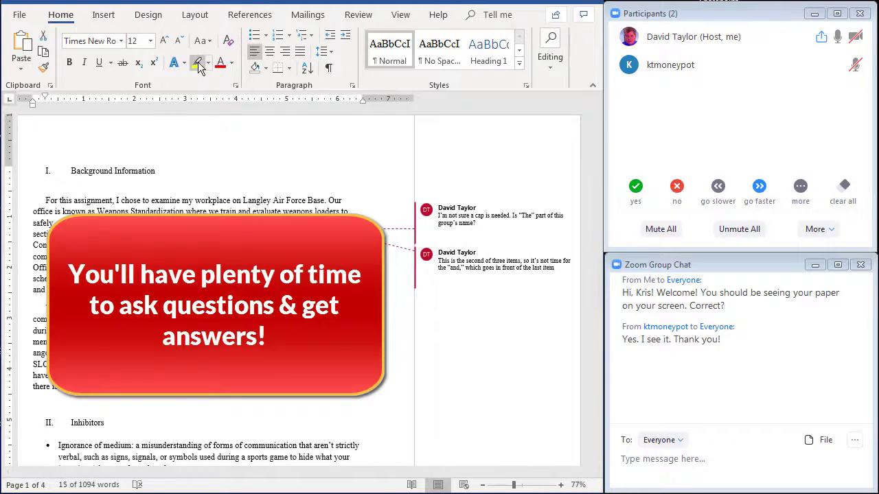
pyautogui.write('This might read be')
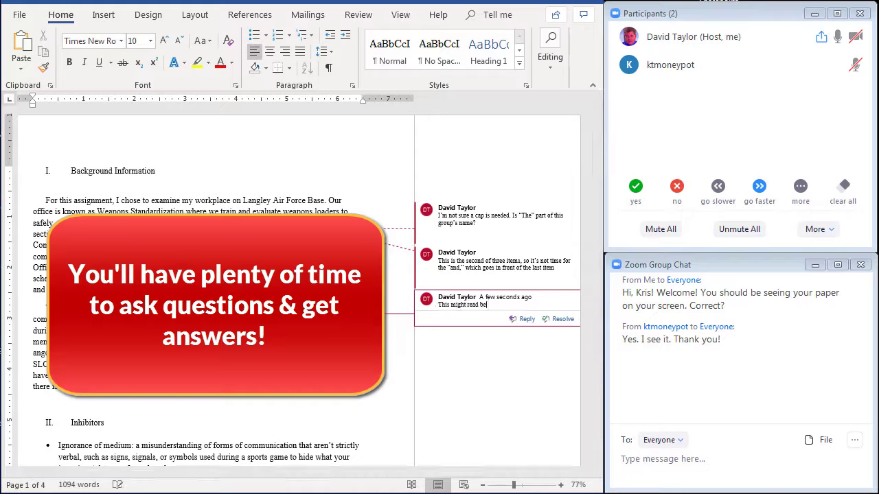
pyautogui.write('tter if you used no comma and "when" instead of "as"')
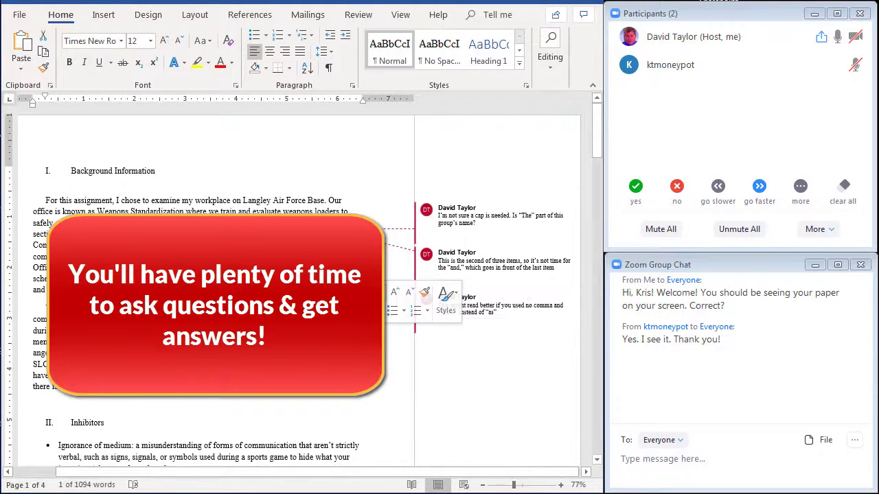
pyautogui.hotkey('ctrl', 'alt', 'm')
pyautogui.write('Ah, you love this word "as.')
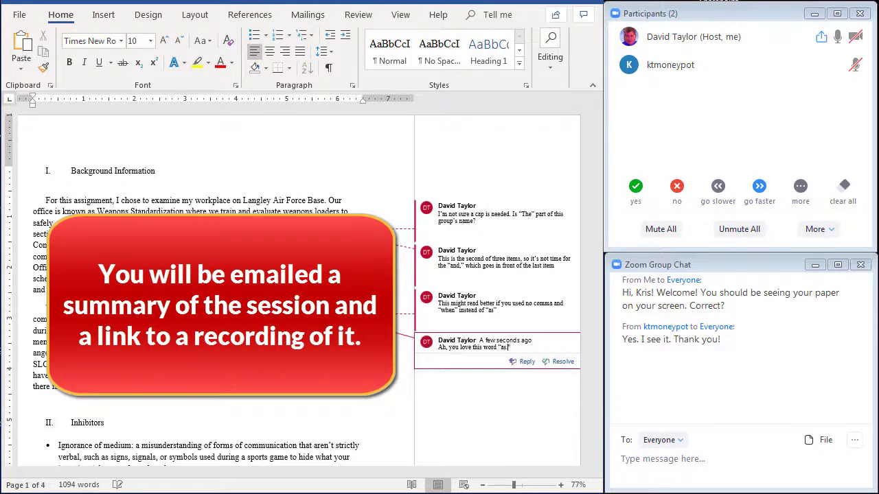
pyautogui.write('" Consider using "because" if you want to show cause-effect.')
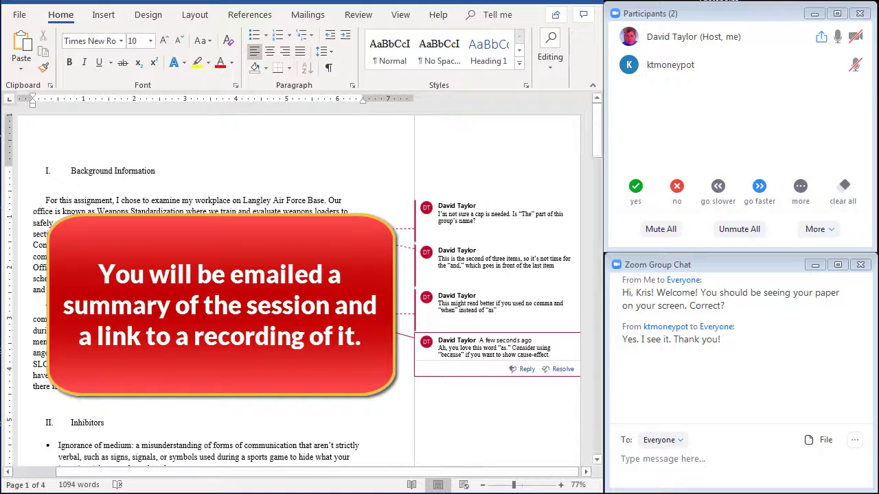
pyautogui.moveTo(33, 353); pyautogui.dragTo(76, 353)
pyautogui.hotkey('ctrl', 'alt', 'm')
pyautogui.write('"words as anger')
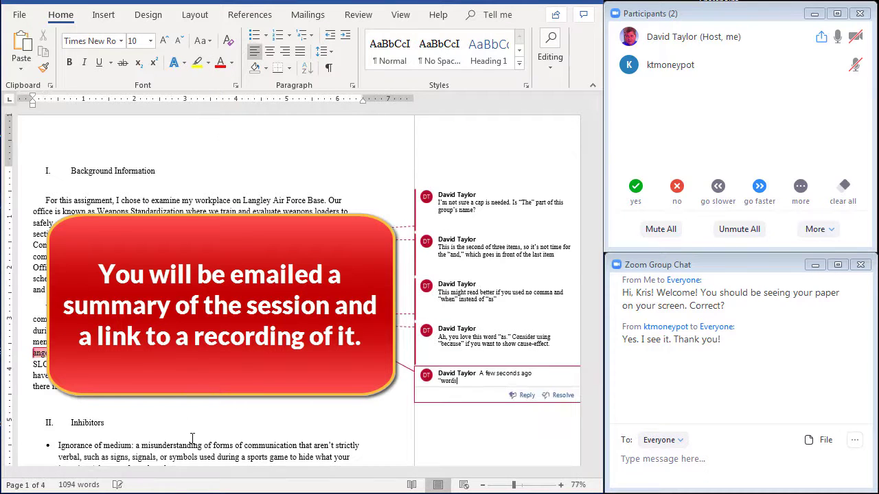
pyautogui.write('"—What did')
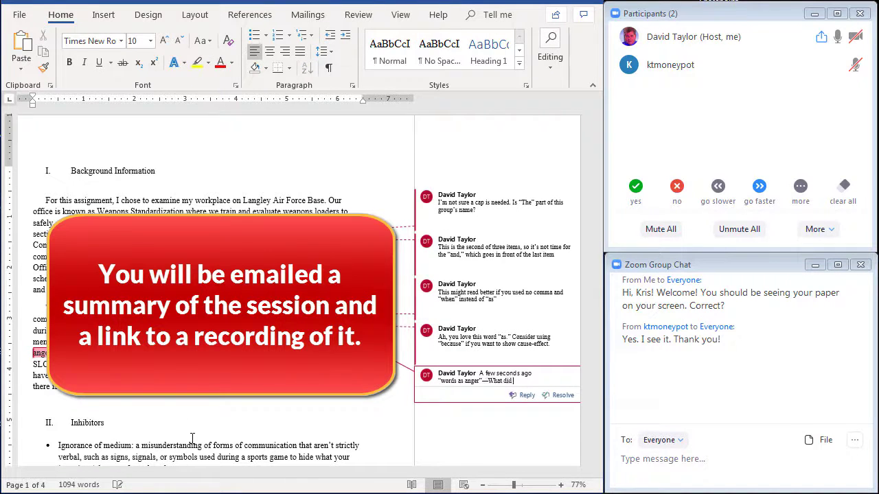